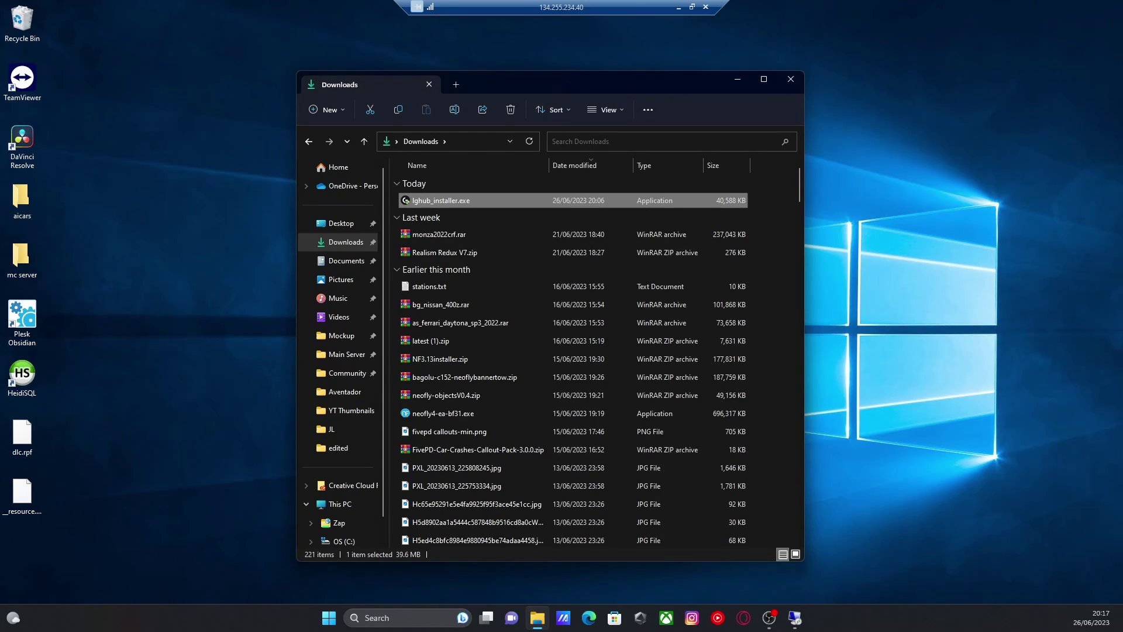
- Close the Downloads File Explorer window to reveal the server desktop
{"action": "left_click", "coordinate": [791, 80]}
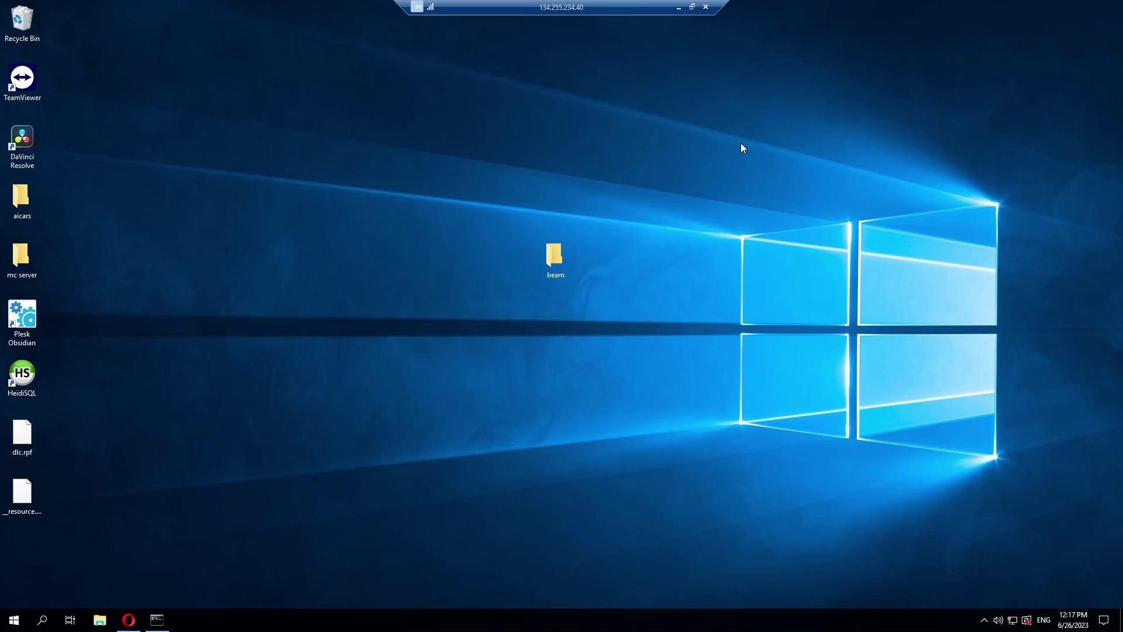
- Search 'fire' and launch Windows Defender Firewall with Advanced Security, ending on Inbound Rules
{"action": "left_click", "coordinate": [41, 619]}
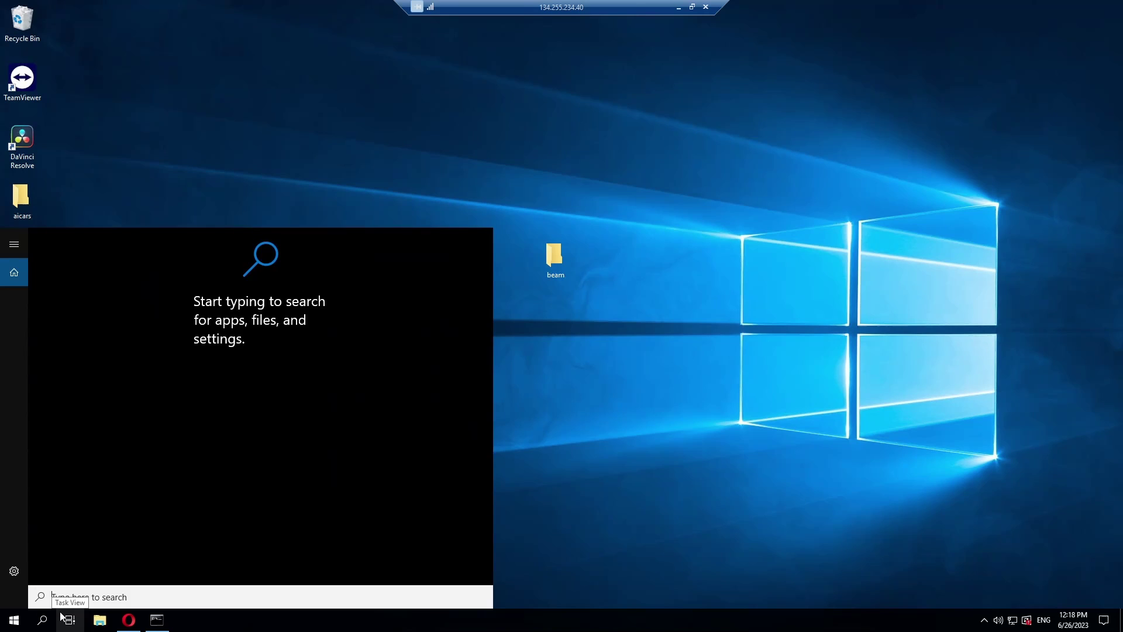
{"action": "type", "text": "fire"}
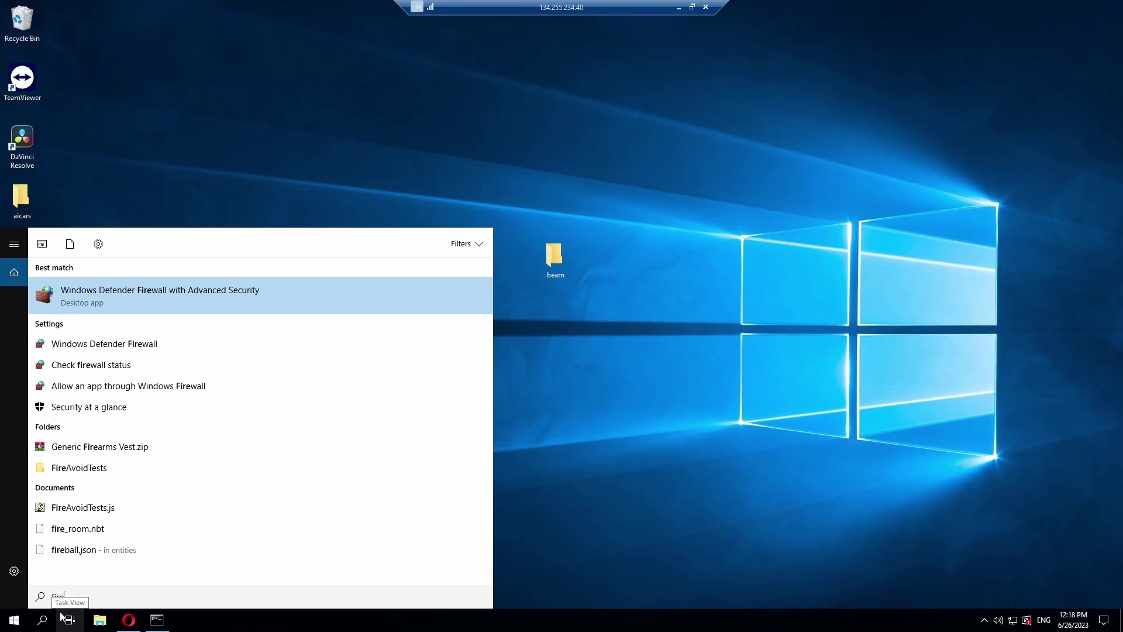
{"action": "left_click", "coordinate": [162, 306]}
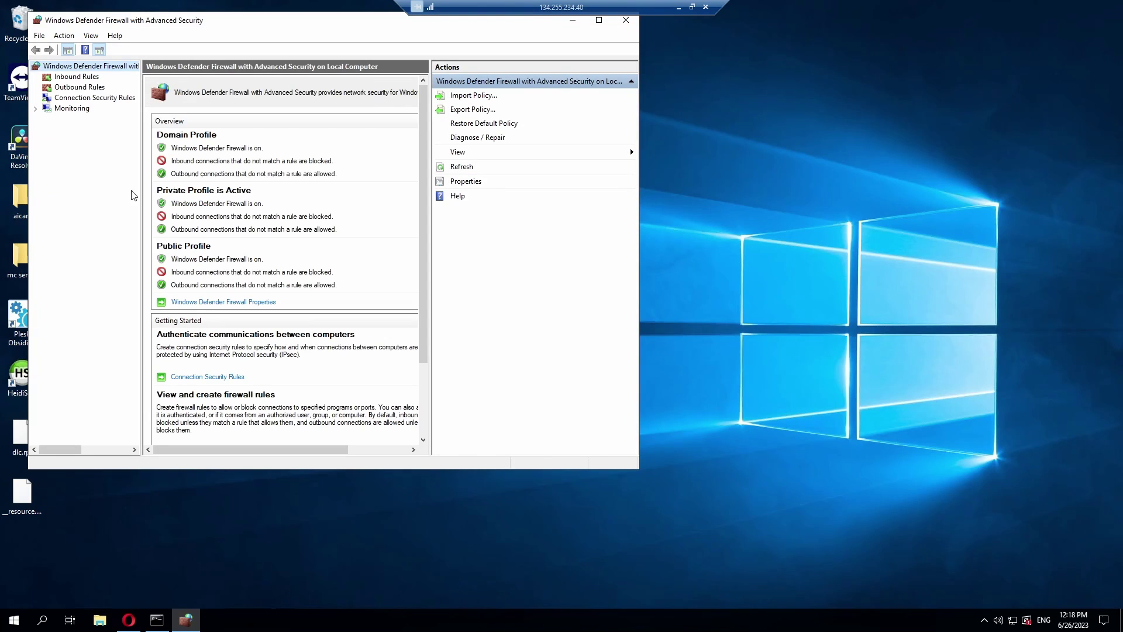
{"action": "left_click", "coordinate": [69, 77]}
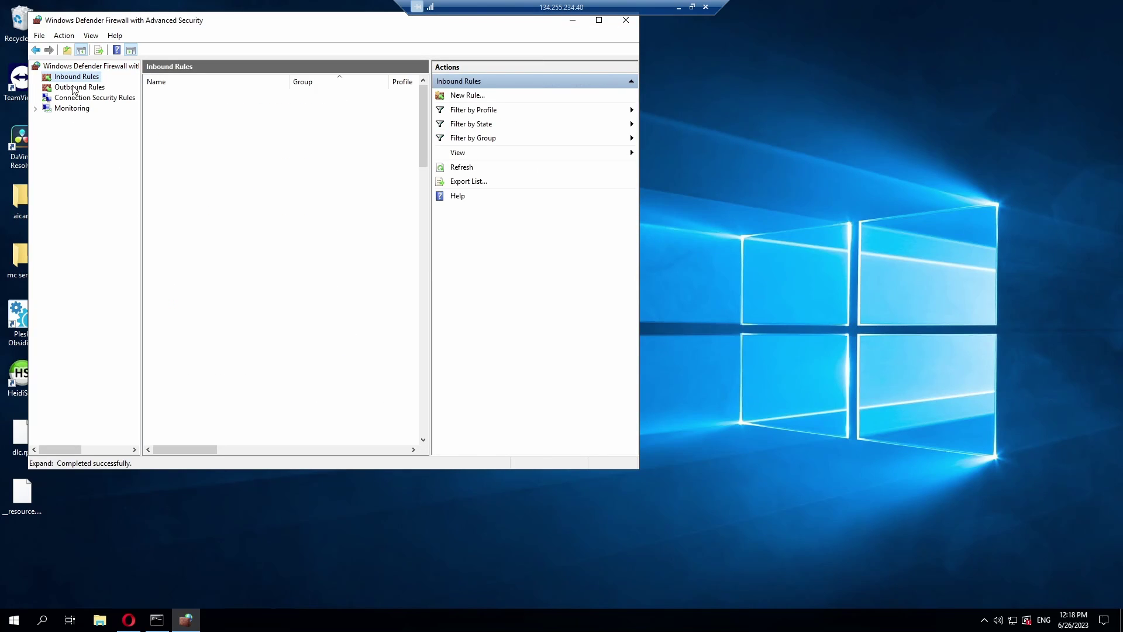
{"action": "left_click", "coordinate": [74, 88]}
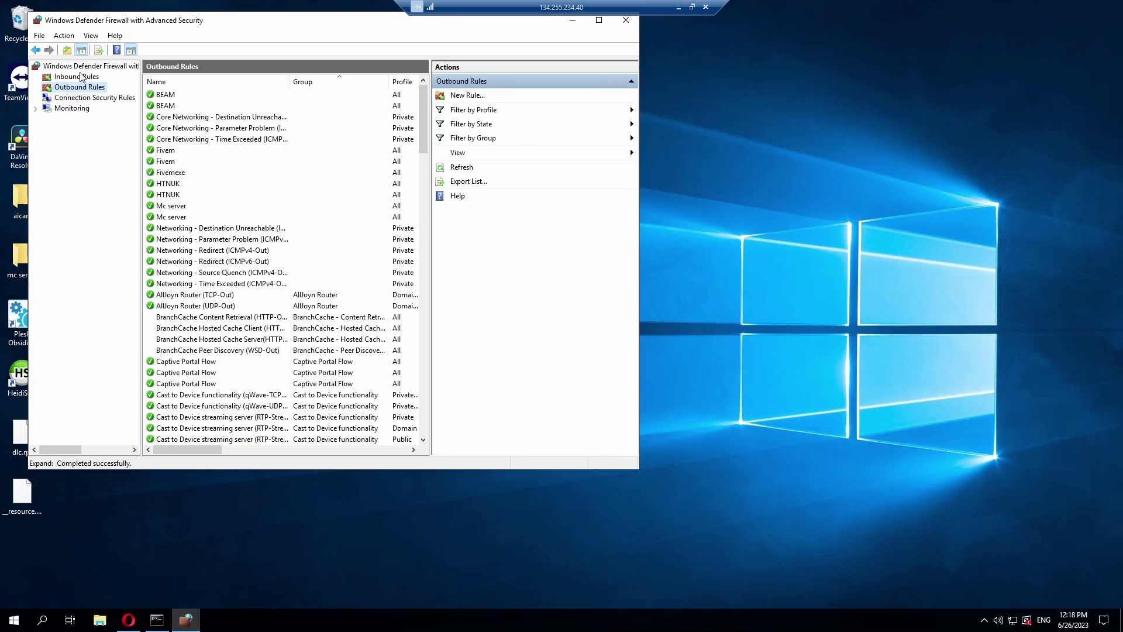
{"action": "left_click", "coordinate": [81, 77]}
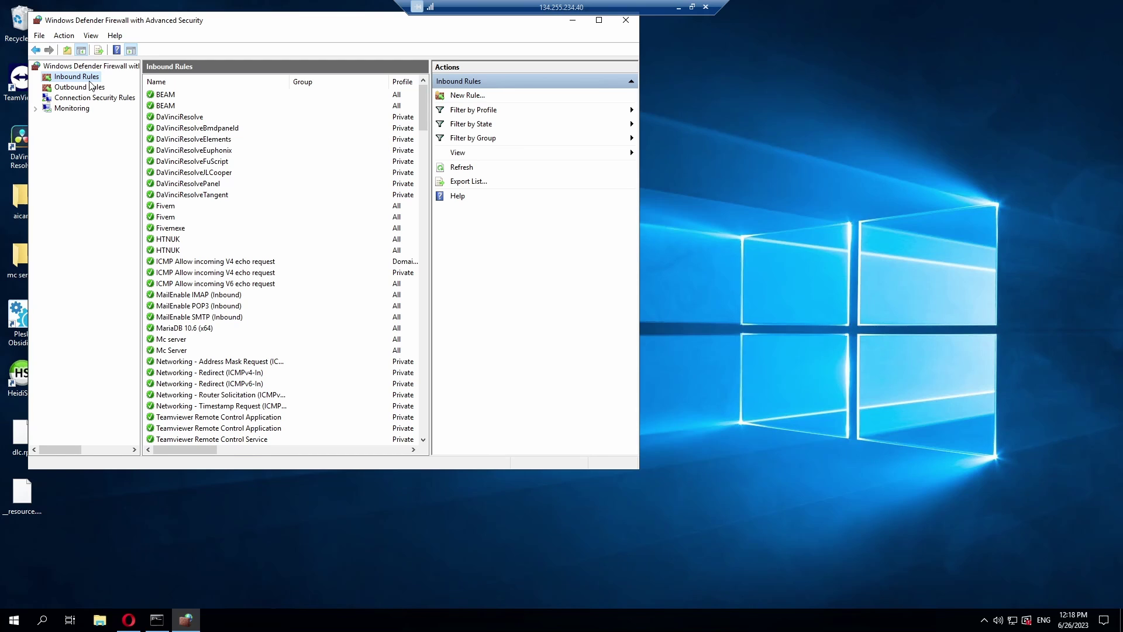
- Set up a new inbound port rule allowing TCP 30120 on all profiles, named fivem2
{"action": "left_click", "coordinate": [472, 97]}
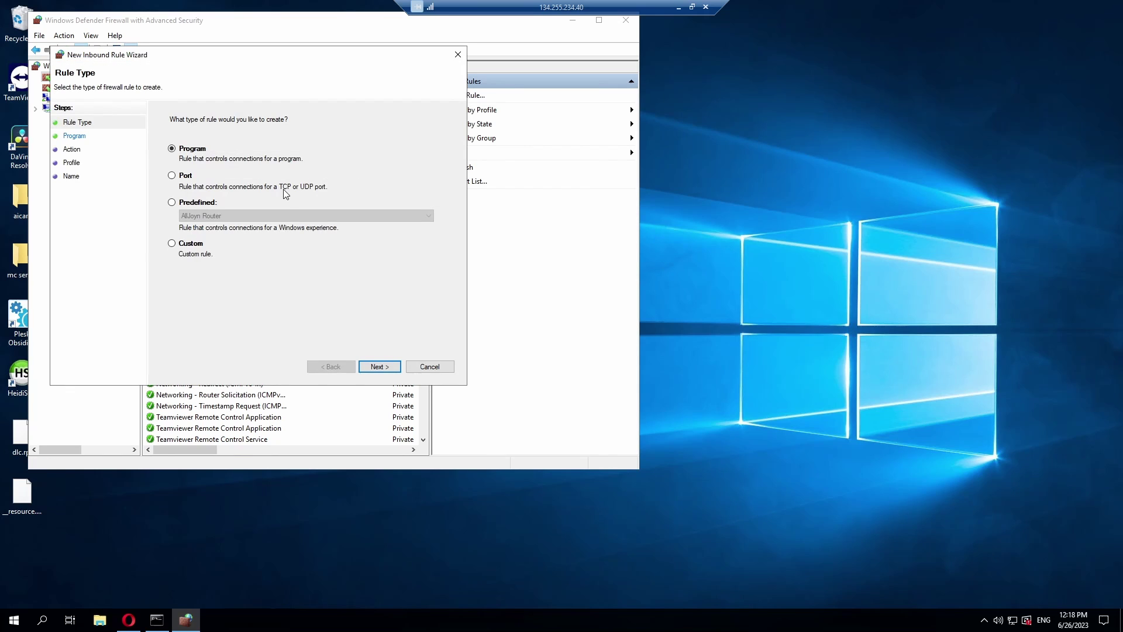
{"action": "left_click", "coordinate": [172, 176]}
{"action": "left_click", "coordinate": [377, 366]}
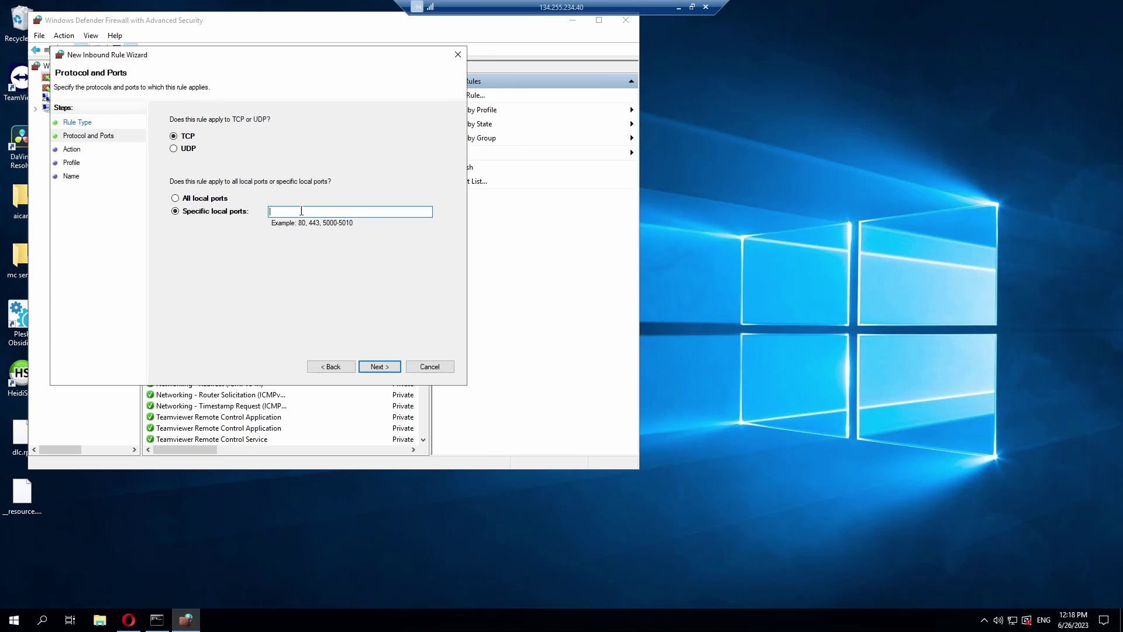
{"action": "type", "text": "30120"}
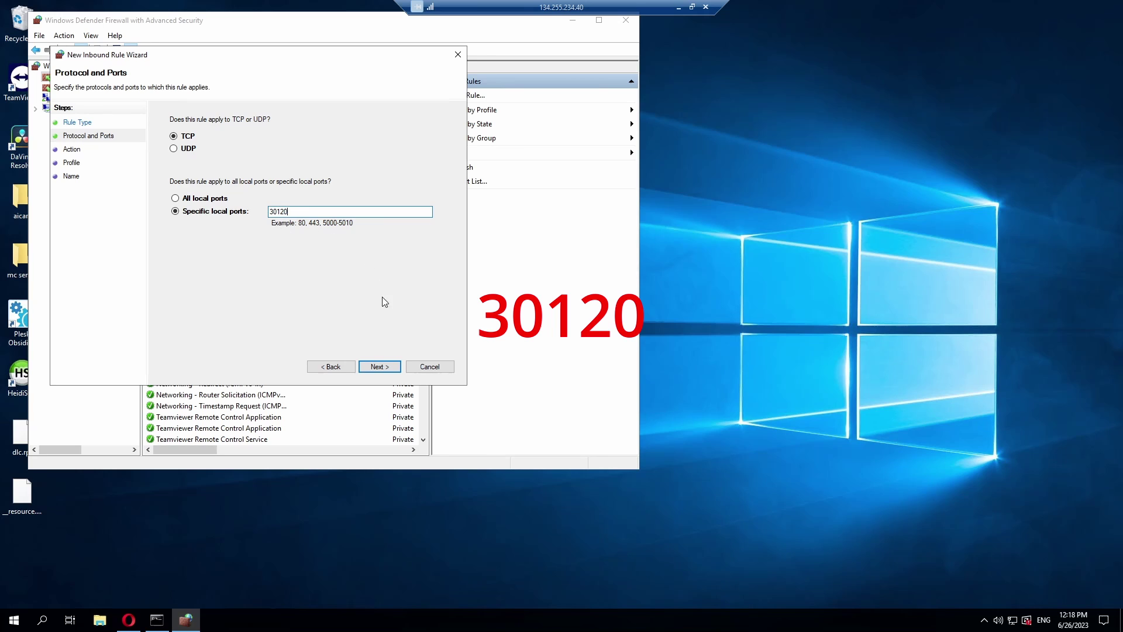
{"action": "left_click", "coordinate": [378, 370]}
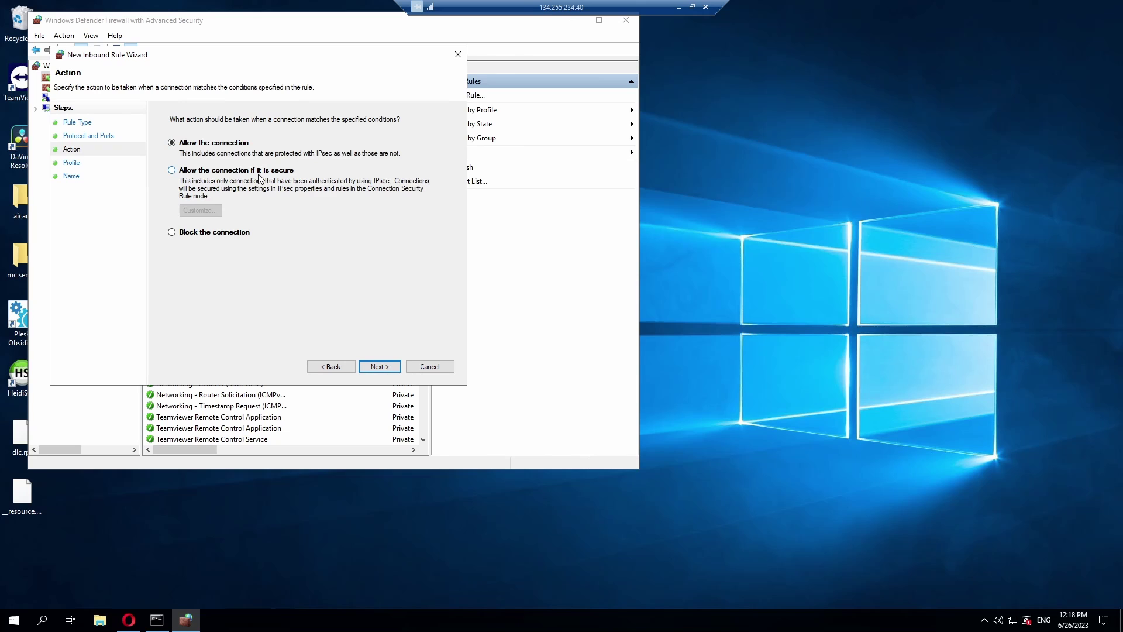
{"action": "left_click", "coordinate": [379, 366]}
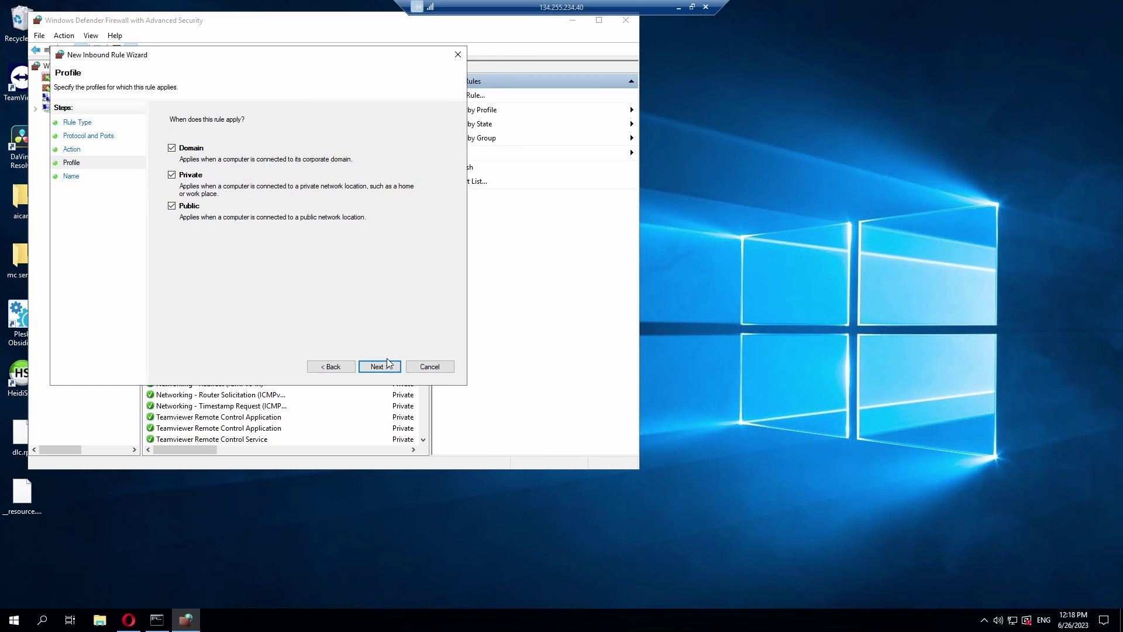
{"action": "left_click", "coordinate": [381, 365]}
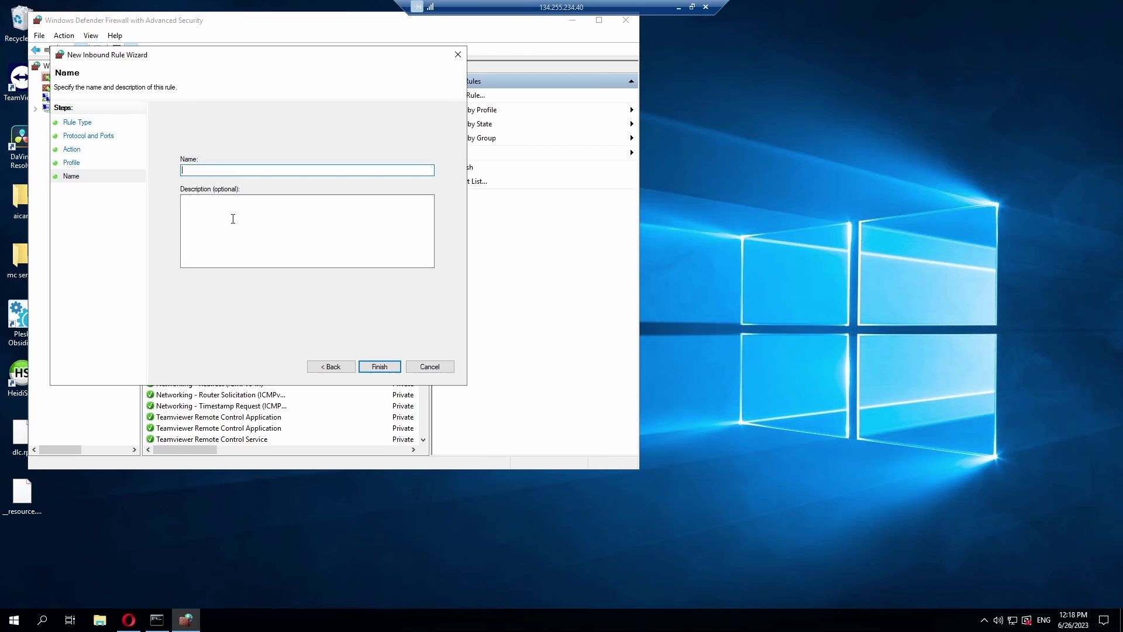
{"action": "type", "text": "fivem2"}
- Review the rule type and port settings, then finish creating the inbound fivem2 rule
{"action": "left_click", "coordinate": [82, 125]}
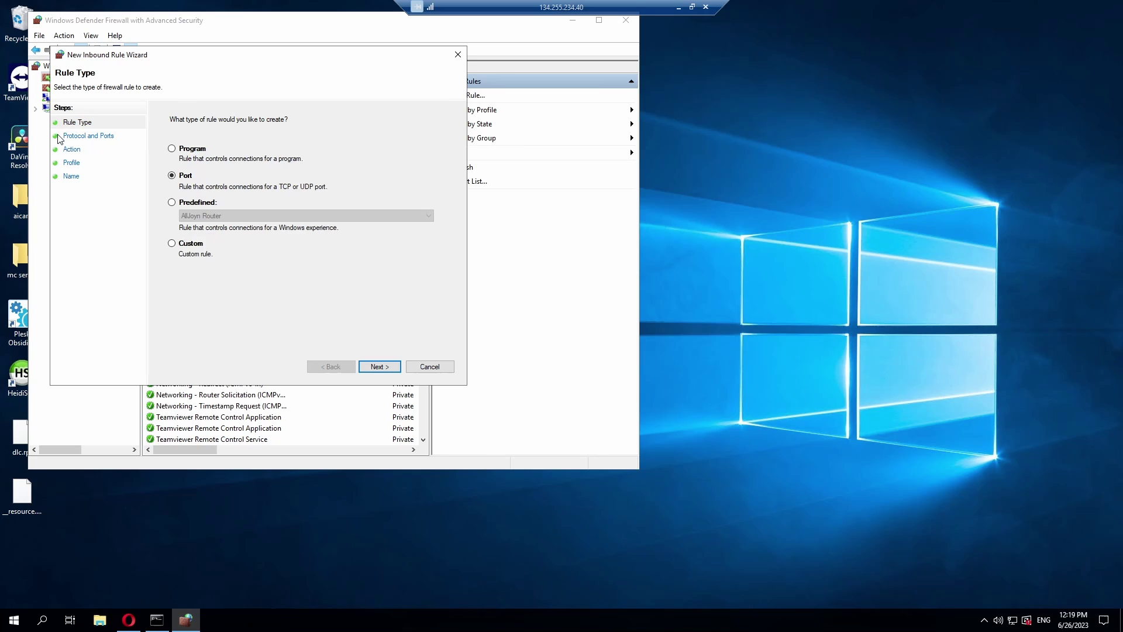
{"action": "left_click", "coordinate": [70, 136]}
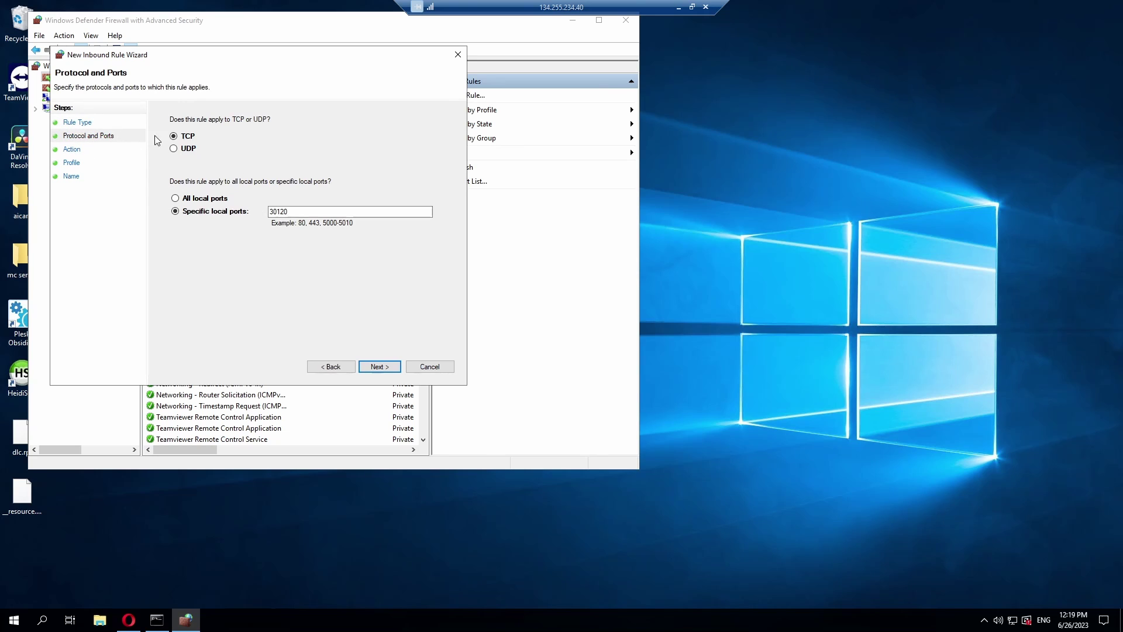
{"action": "left_click", "coordinate": [384, 366]}
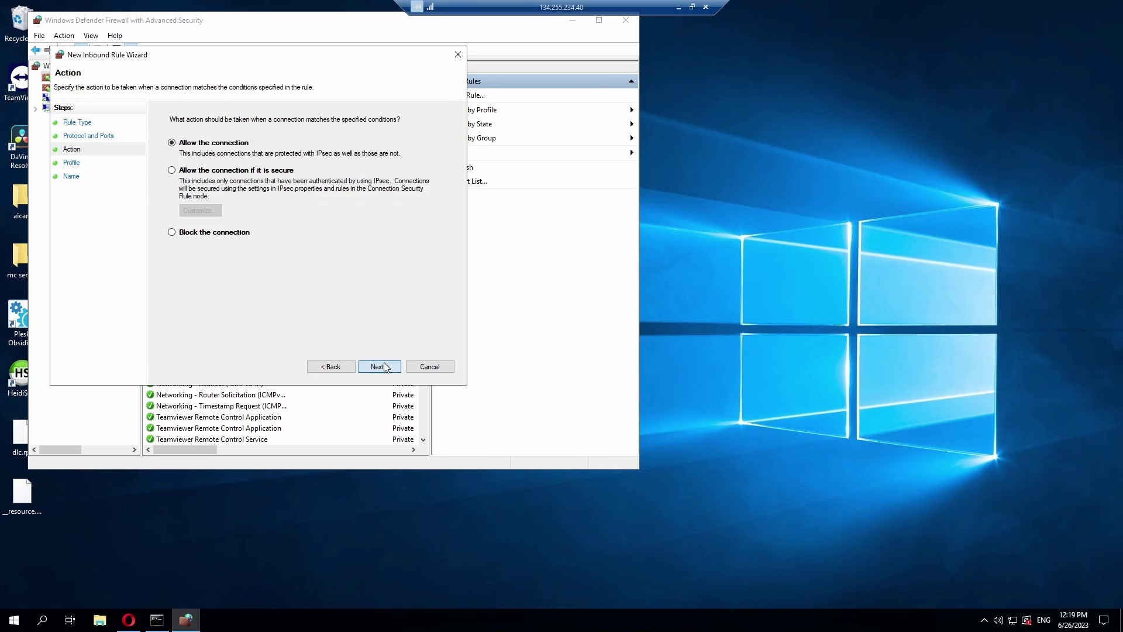
{"action": "left_click", "coordinate": [379, 366]}
{"action": "left_click", "coordinate": [379, 367]}
{"action": "left_click", "coordinate": [385, 366]}
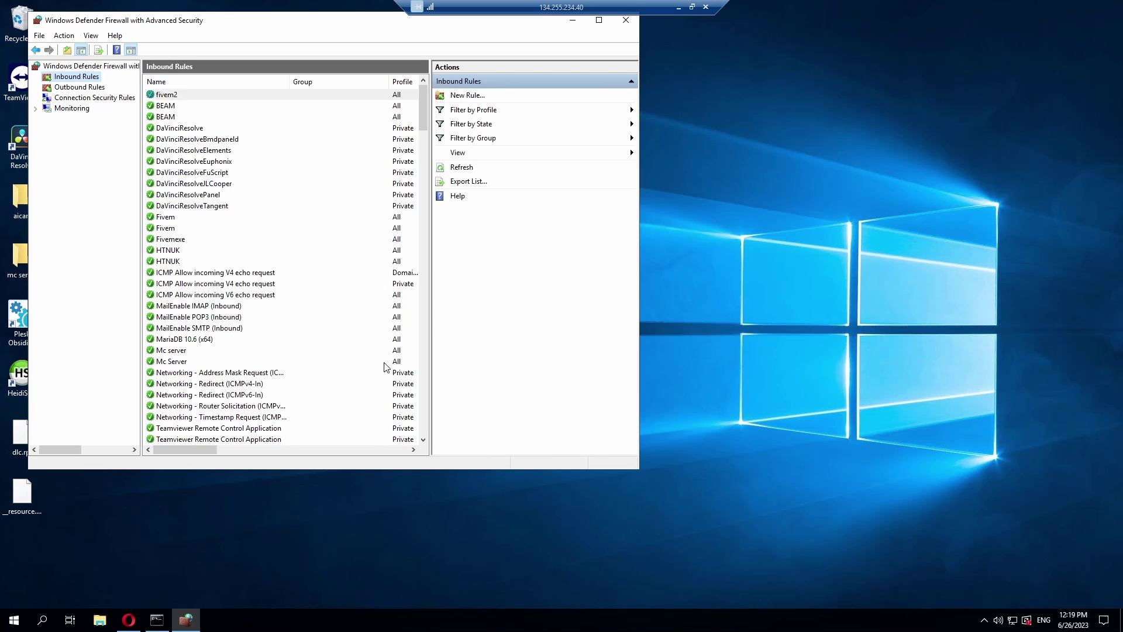
- Start another inbound port rule for UDP with local port 30120
{"action": "left_click", "coordinate": [462, 95]}
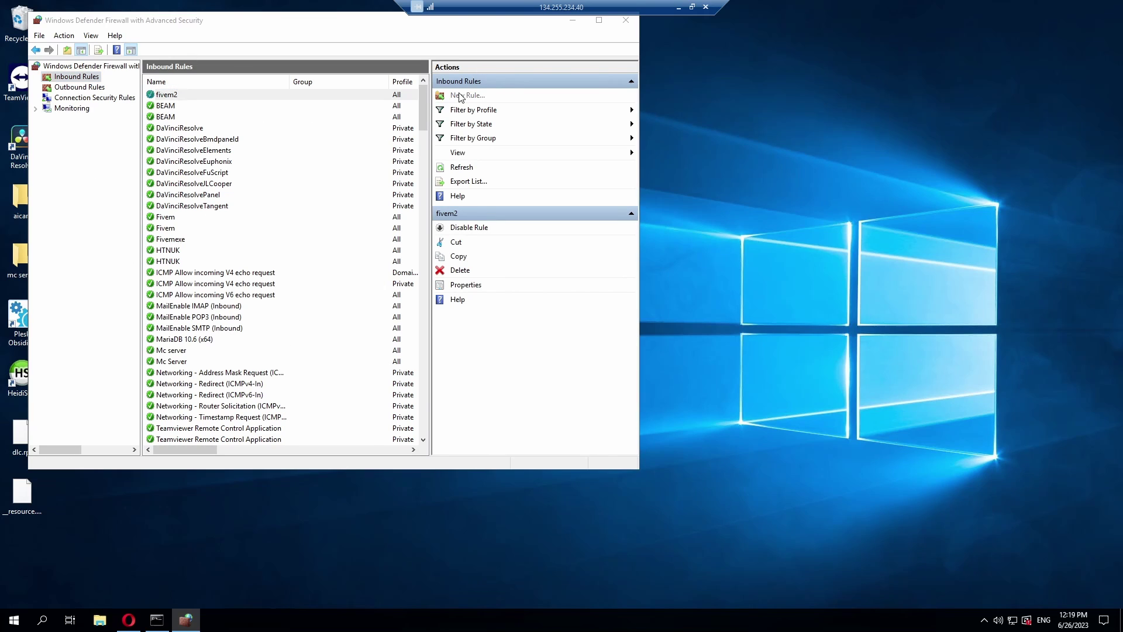
{"action": "left_click", "coordinate": [202, 197]}
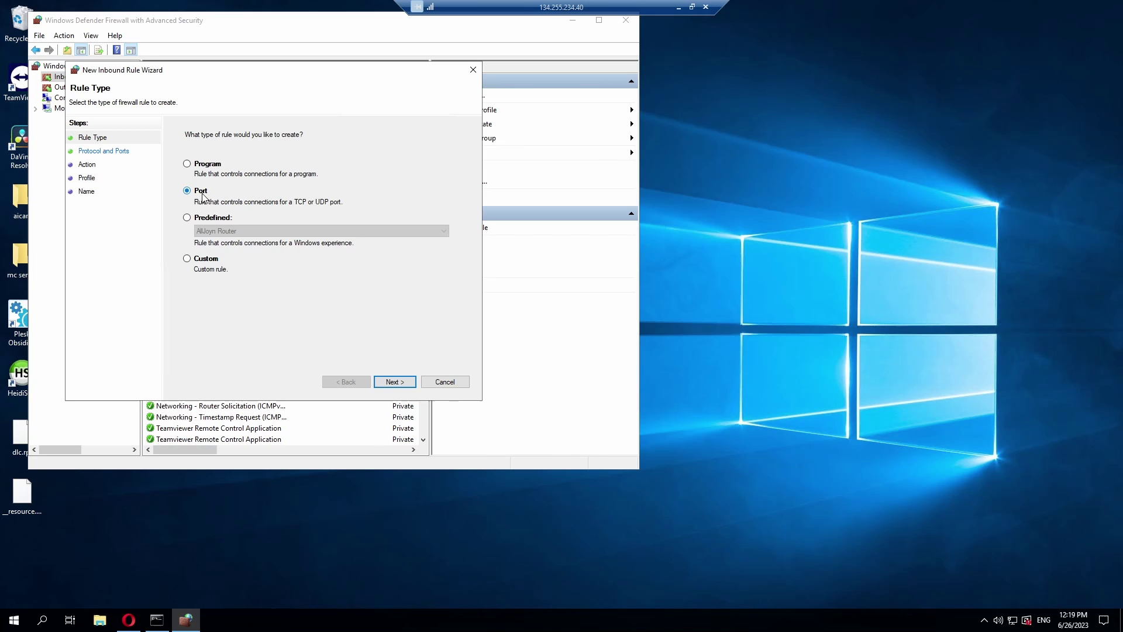
{"action": "left_click", "coordinate": [394, 381]}
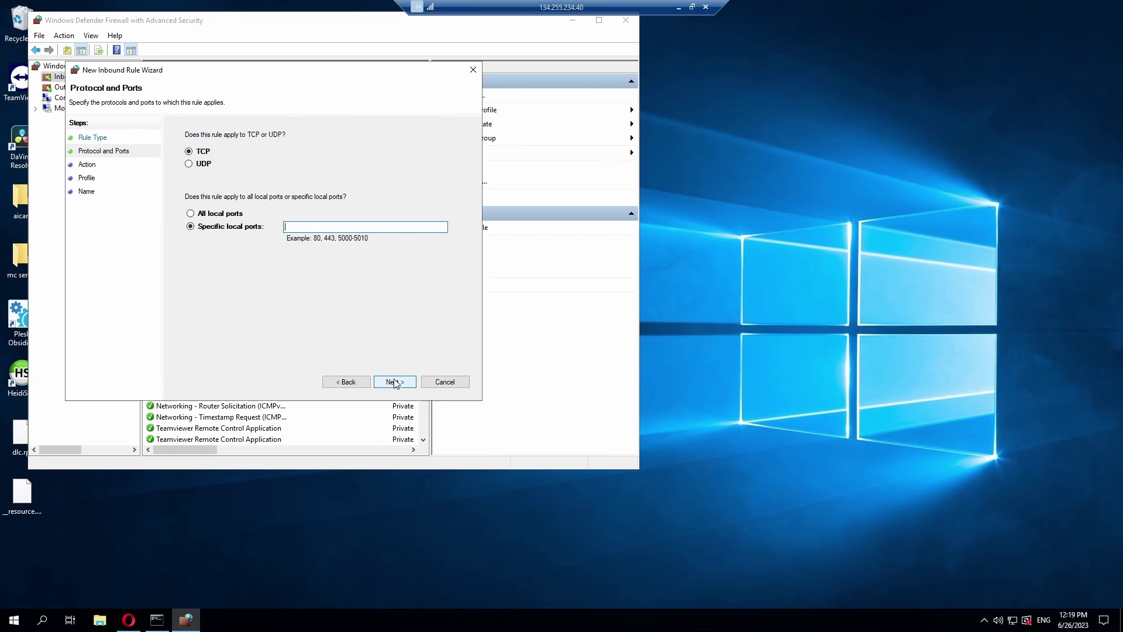
{"action": "left_click", "coordinate": [190, 164]}
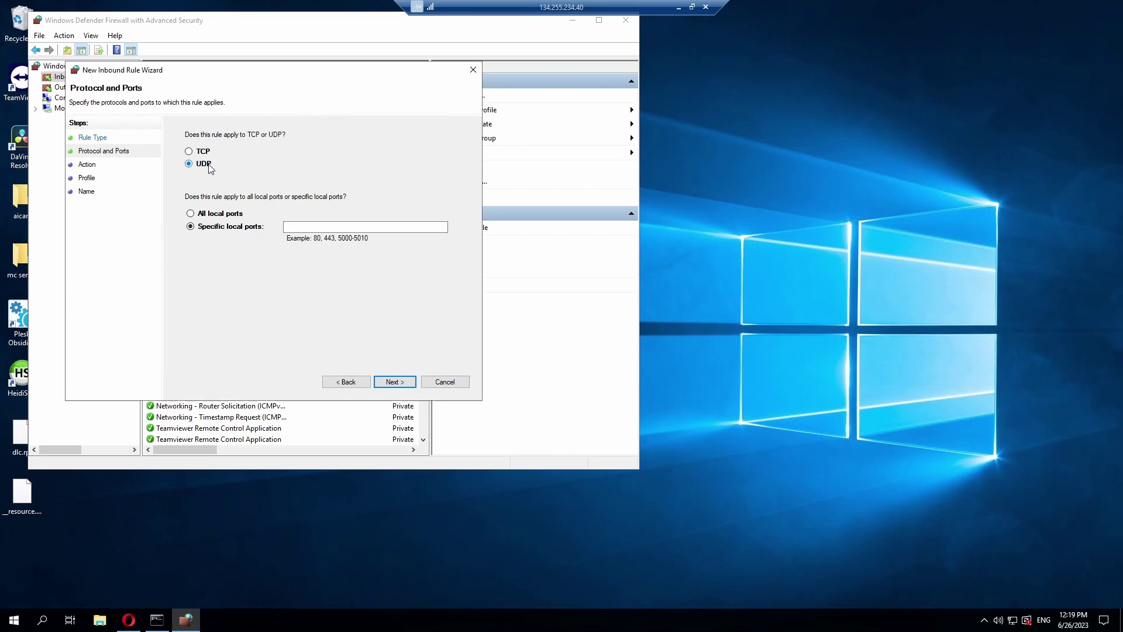
{"action": "left_click", "coordinate": [300, 226]}
{"action": "type", "text": "30120"}
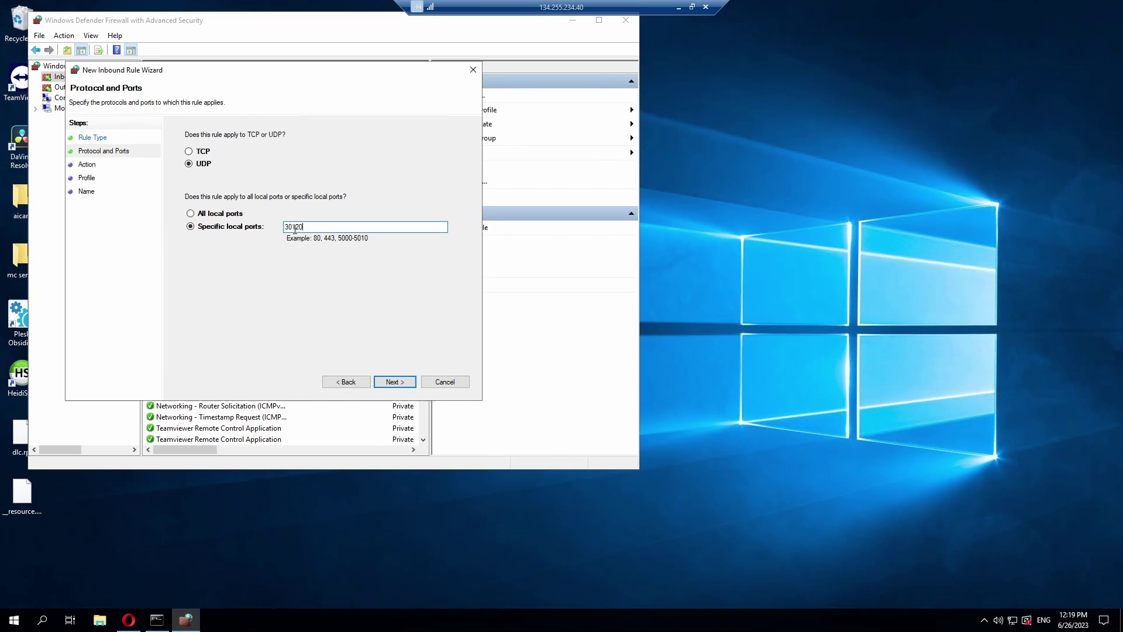
- Allow the connection on all profiles, name it fivem2, and finish the rule
{"action": "left_click", "coordinate": [399, 382]}
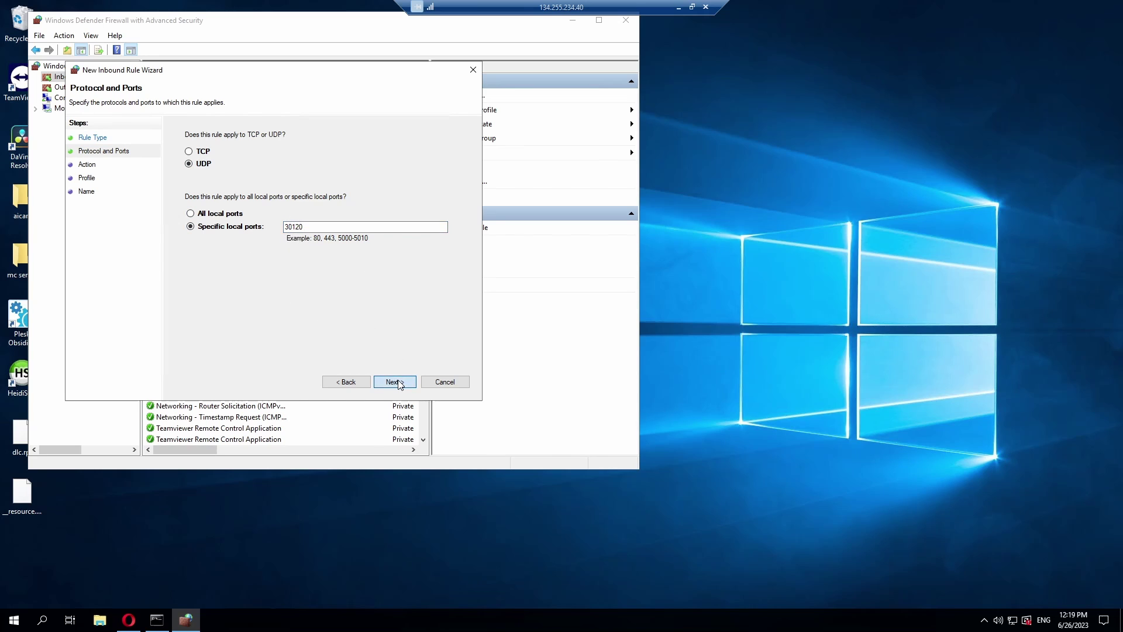
{"action": "left_click", "coordinate": [400, 386]}
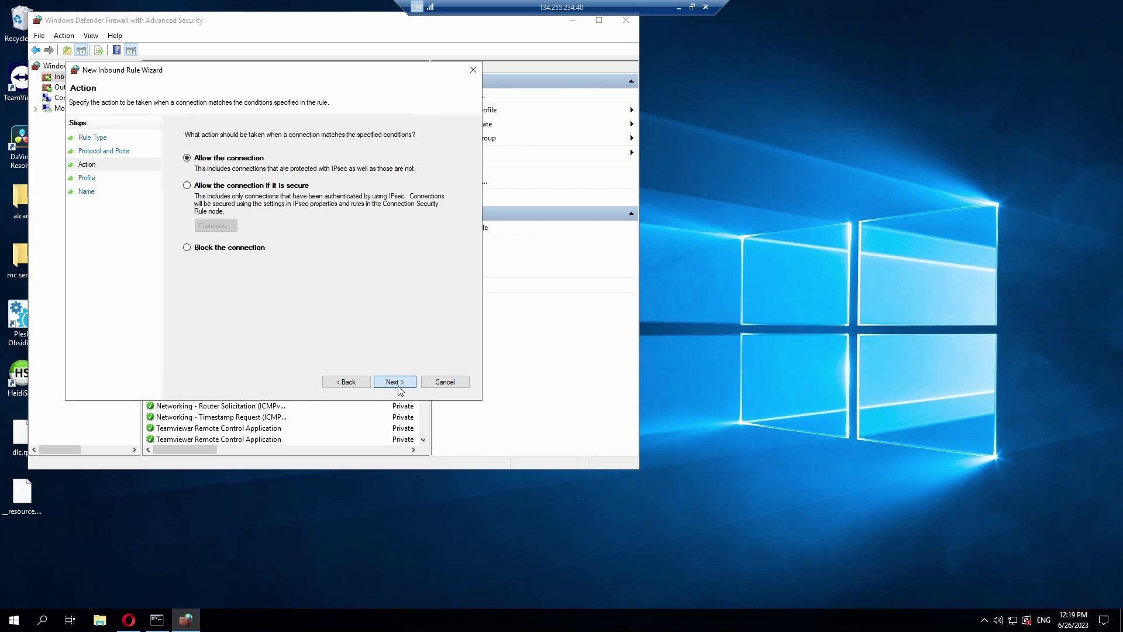
{"action": "left_click", "coordinate": [398, 385]}
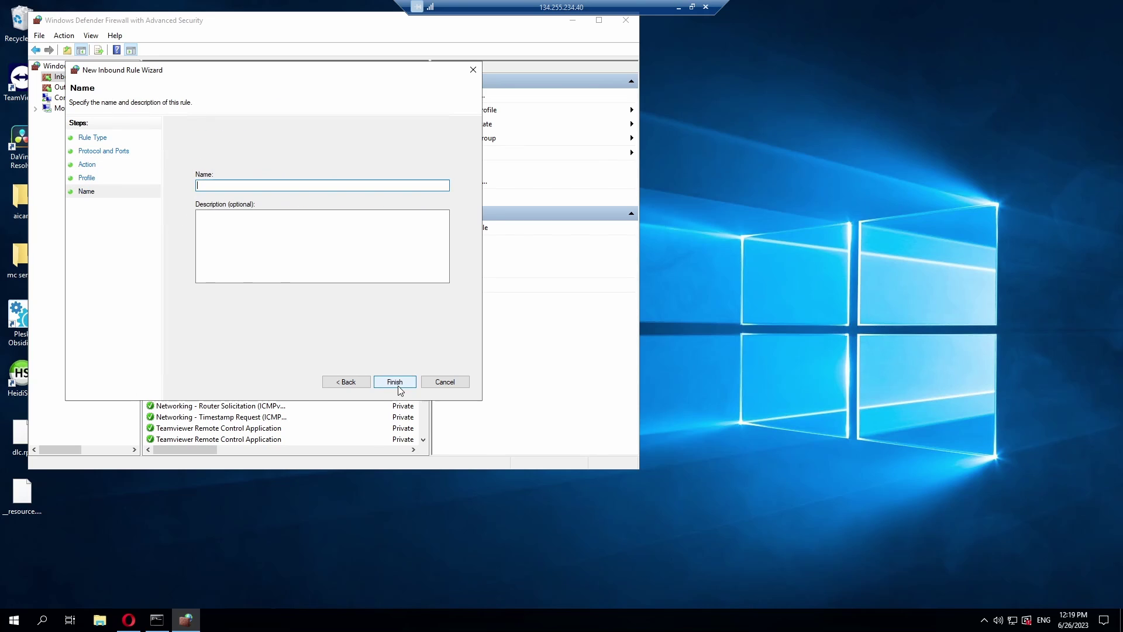
{"action": "type", "text": "fivem2"}
{"action": "left_click", "coordinate": [395, 382]}
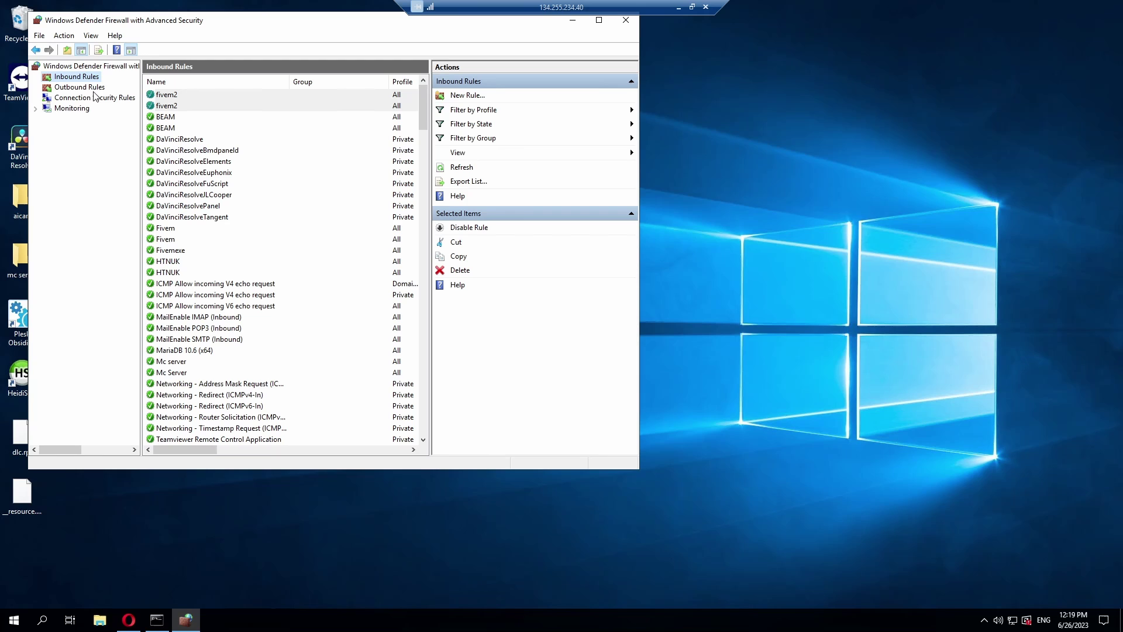
- In Outbound Rules, start a new port rule for TCP remote port 30120
{"action": "left_click", "coordinate": [79, 87]}
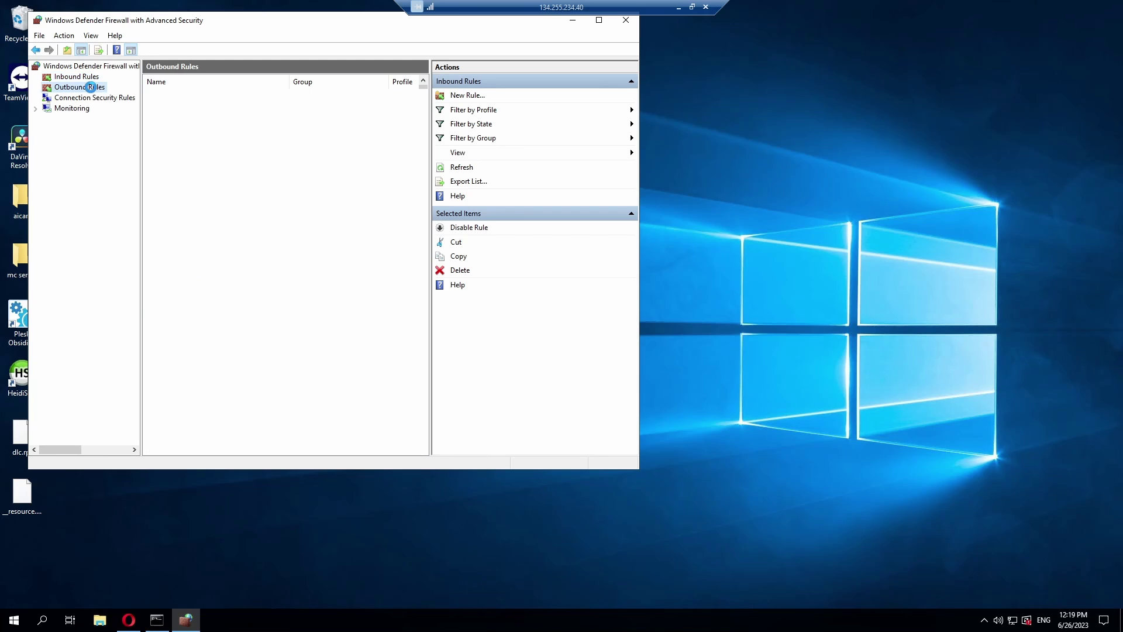
{"action": "left_click", "coordinate": [466, 95]}
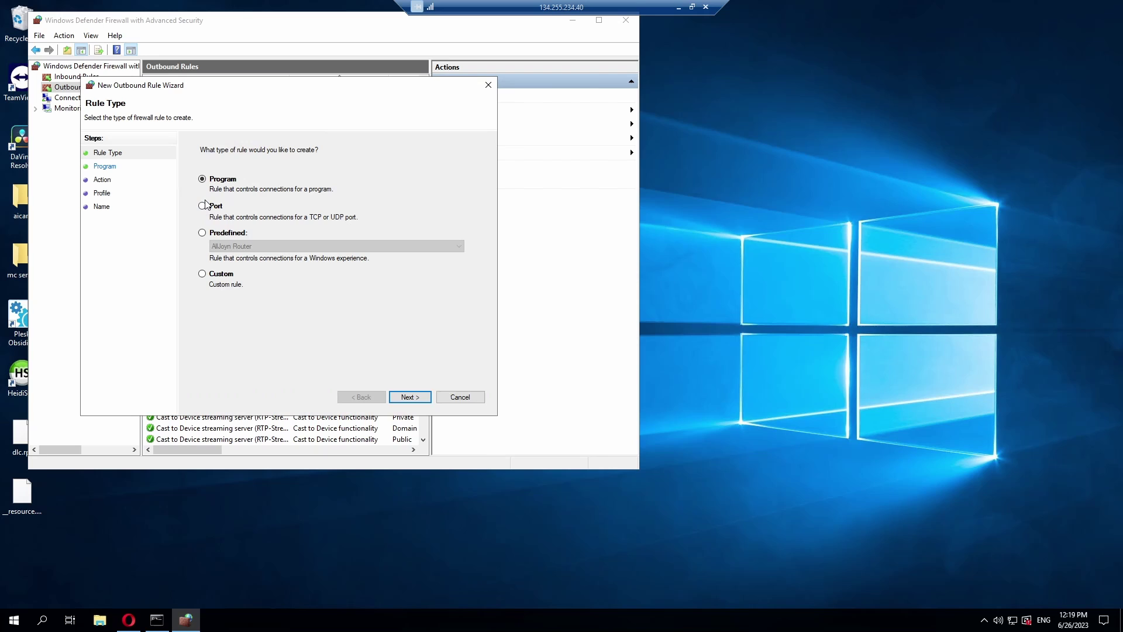
{"action": "left_click", "coordinate": [202, 205]}
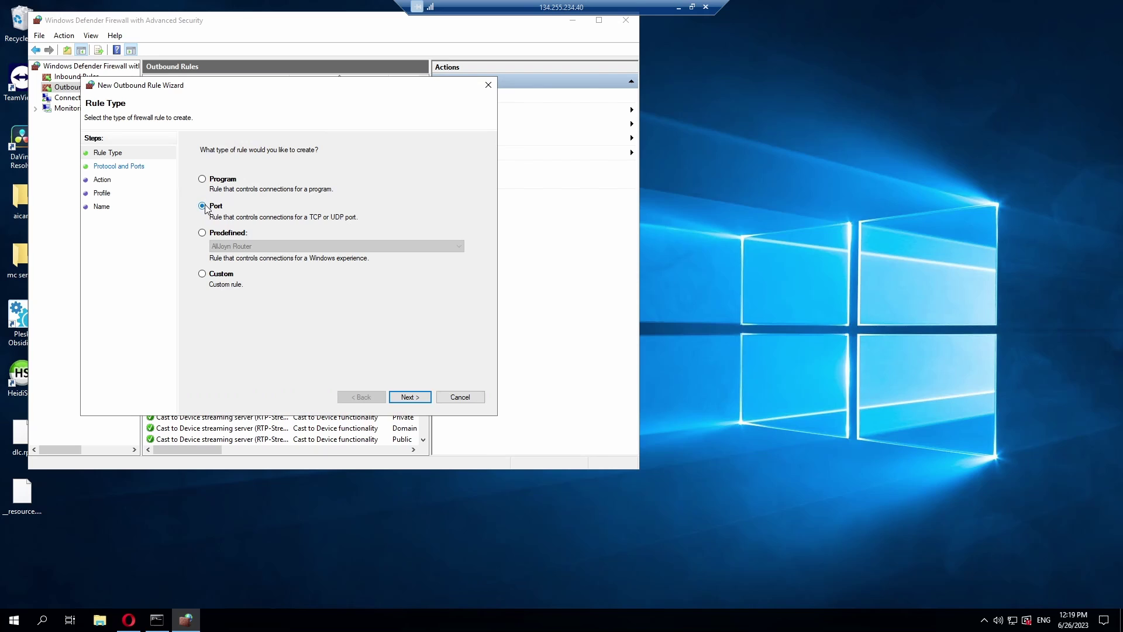
{"action": "left_click", "coordinate": [407, 397]}
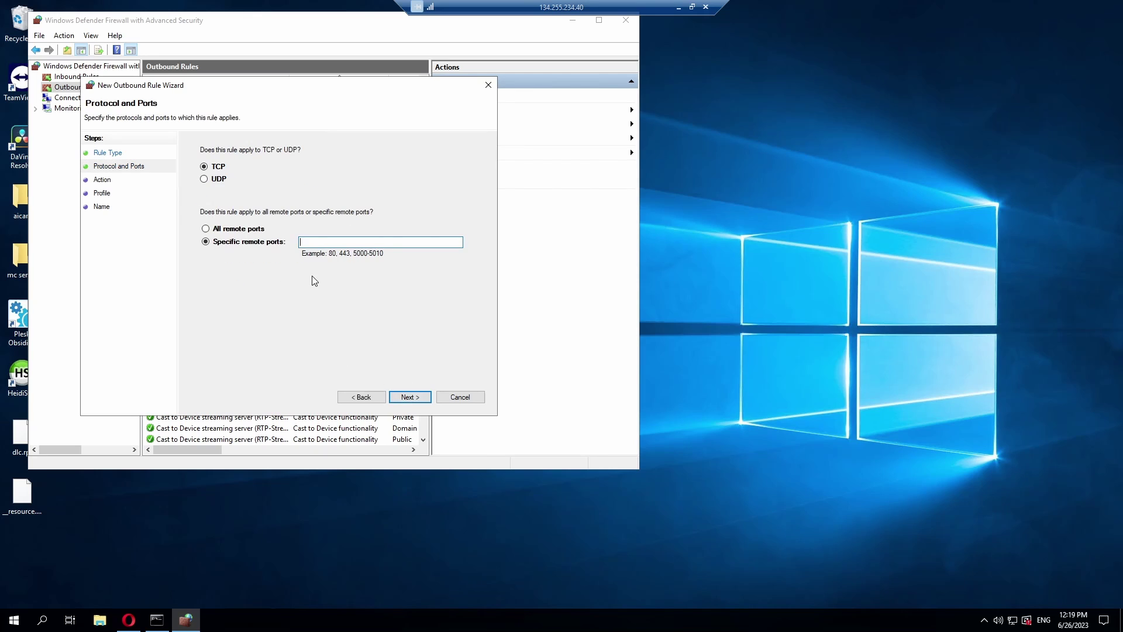
{"action": "type", "text": "30120"}
- Allow the connection, keep all profiles, and finish the outbound fivem2 rule
{"action": "left_click", "coordinate": [411, 397]}
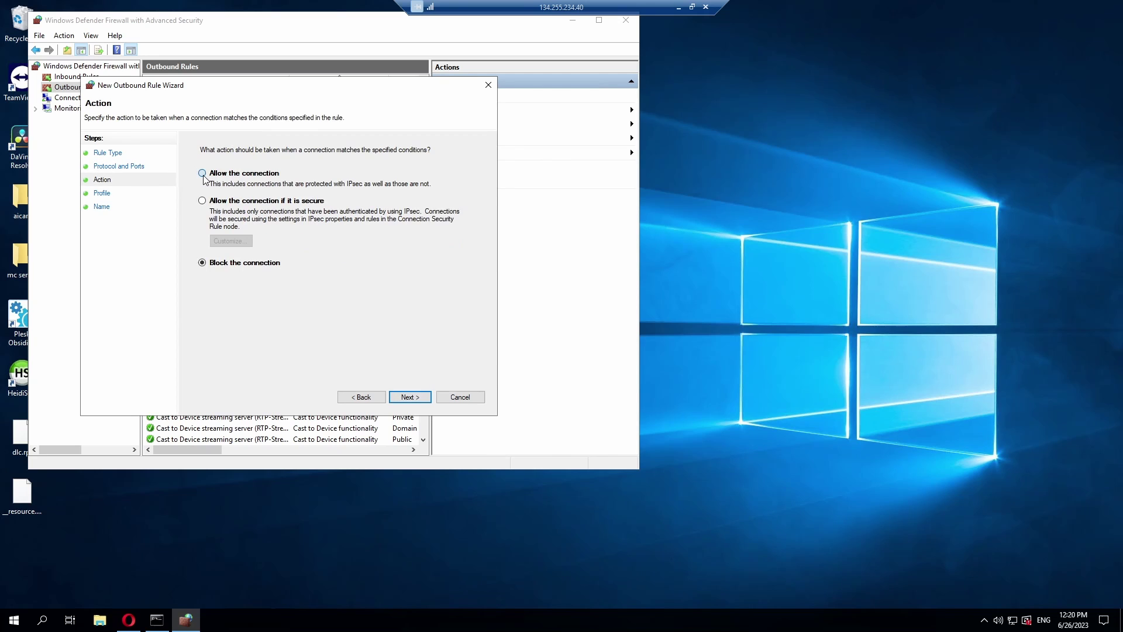
{"action": "left_click", "coordinate": [202, 174]}
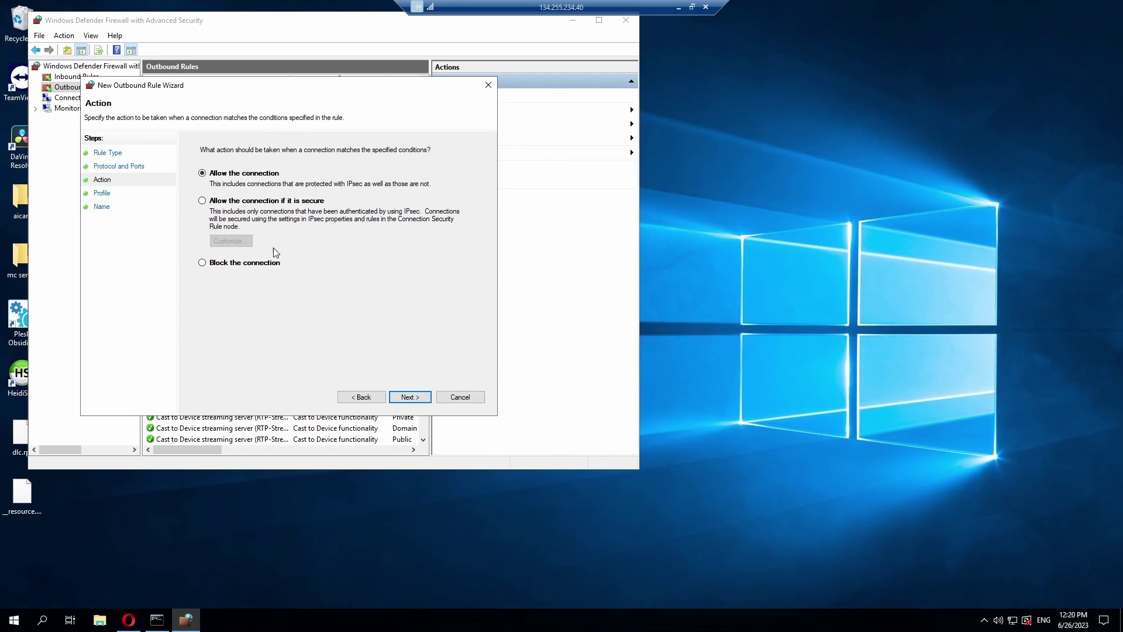
{"action": "left_click", "coordinate": [413, 398]}
{"action": "left_click", "coordinate": [412, 399]}
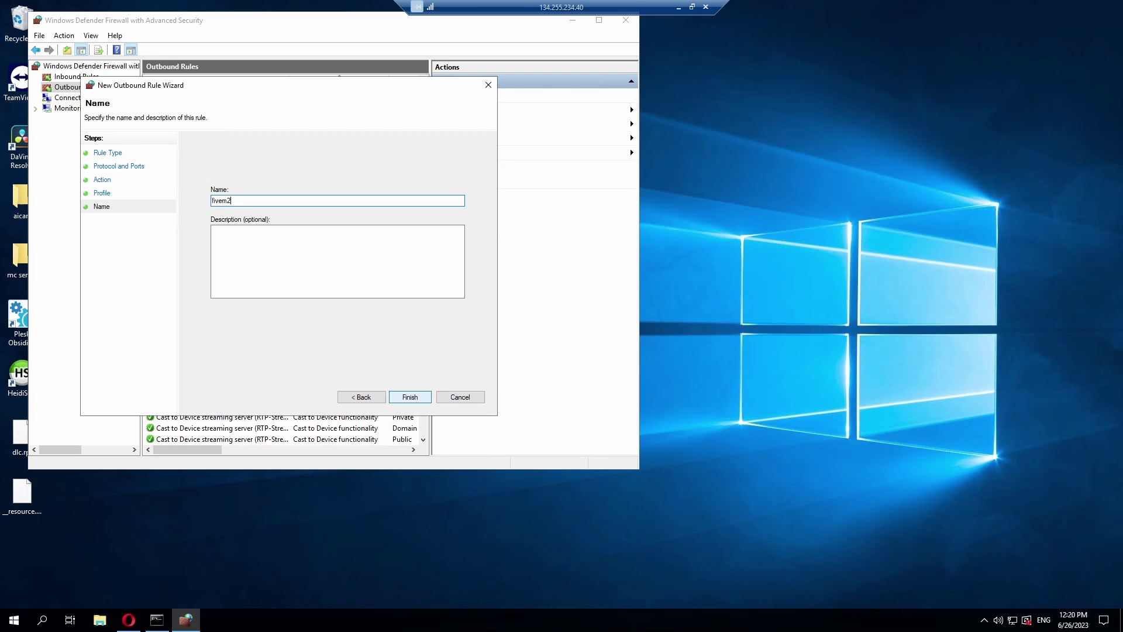
{"action": "left_click", "coordinate": [410, 397]}
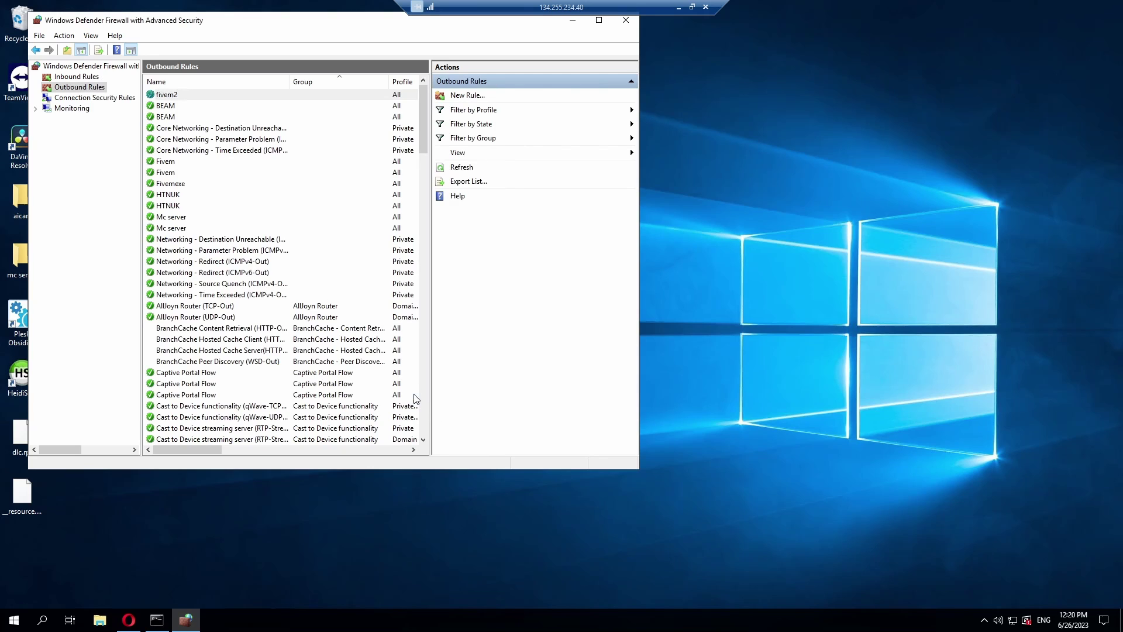
- Start another outbound port rule for UDP with remote port 30120
{"action": "left_click", "coordinate": [454, 97]}
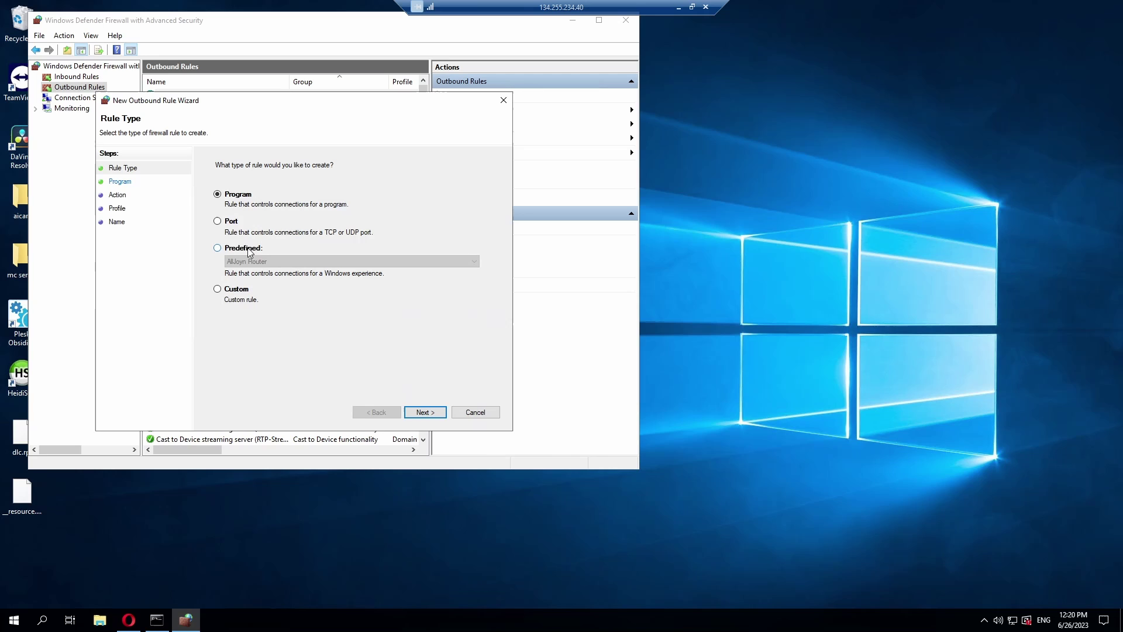
{"action": "left_click", "coordinate": [227, 224]}
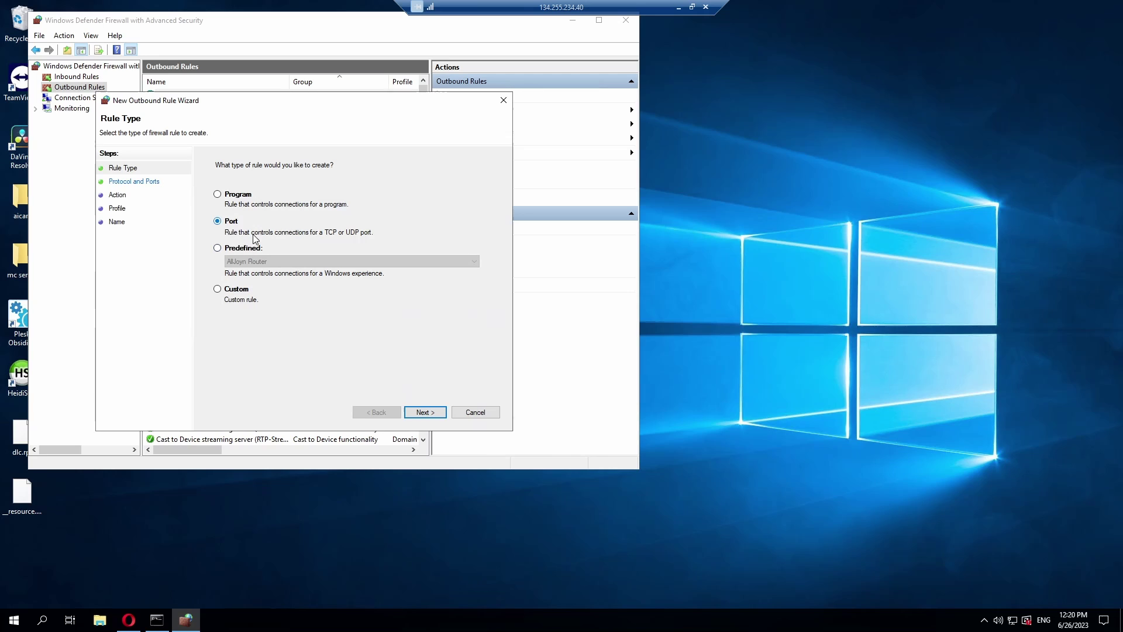
{"action": "left_click", "coordinate": [434, 413]}
{"action": "left_click", "coordinate": [229, 194]}
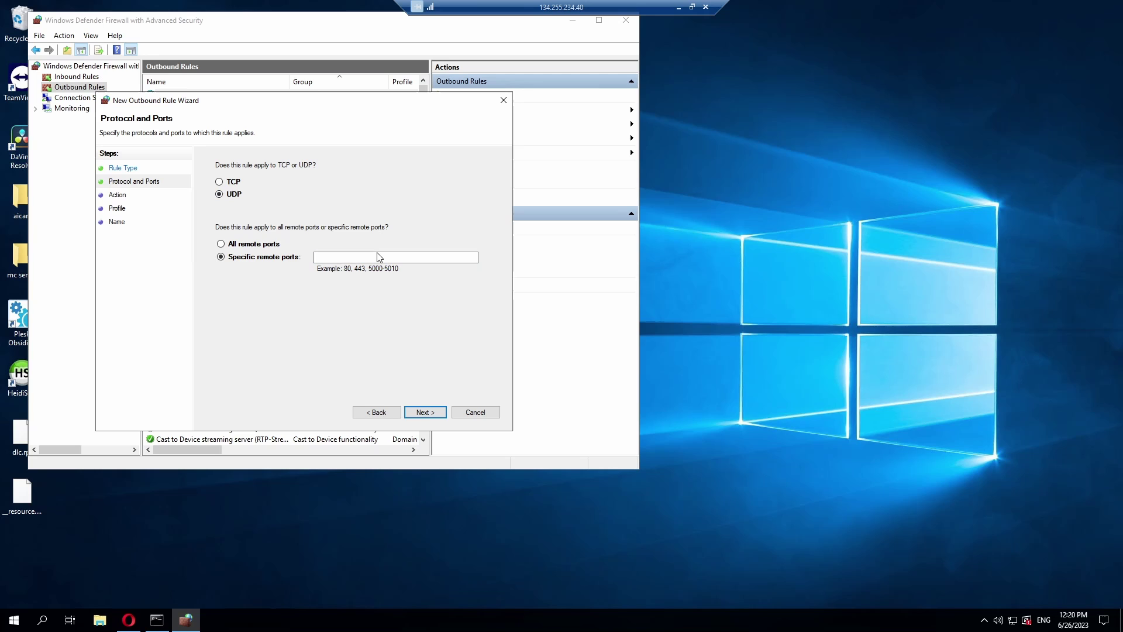
{"action": "left_click", "coordinate": [379, 257]}
{"action": "type", "text": "30120"}
- Allow the connection on all profiles, name it fivem2, and finish the rule
{"action": "left_click", "coordinate": [425, 412]}
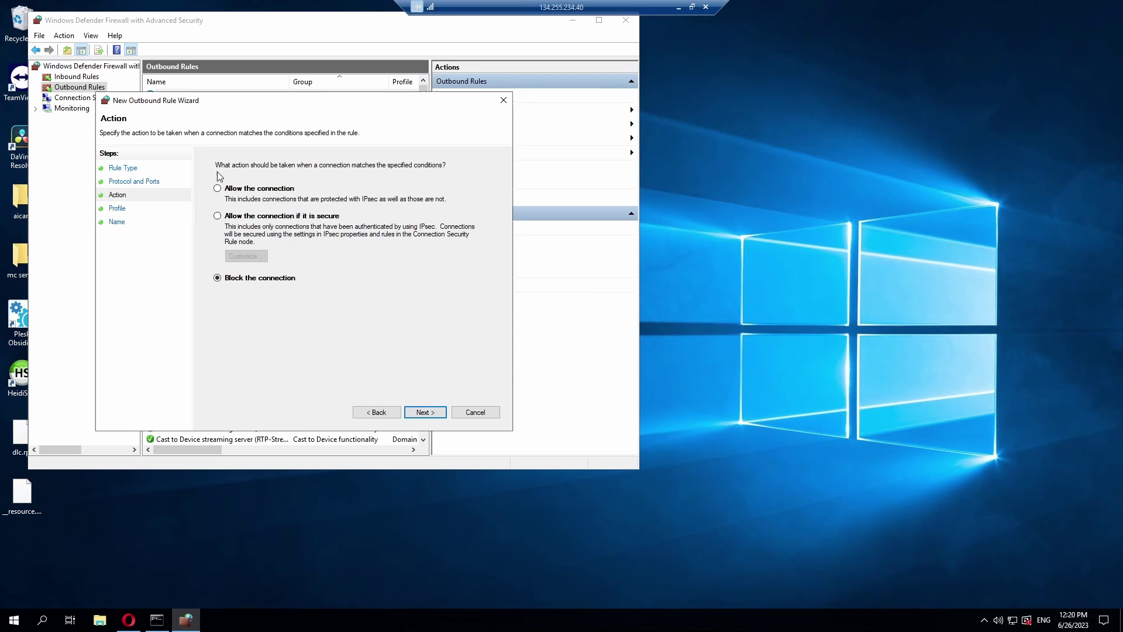
{"action": "left_click", "coordinate": [217, 188]}
{"action": "left_click", "coordinate": [426, 412]}
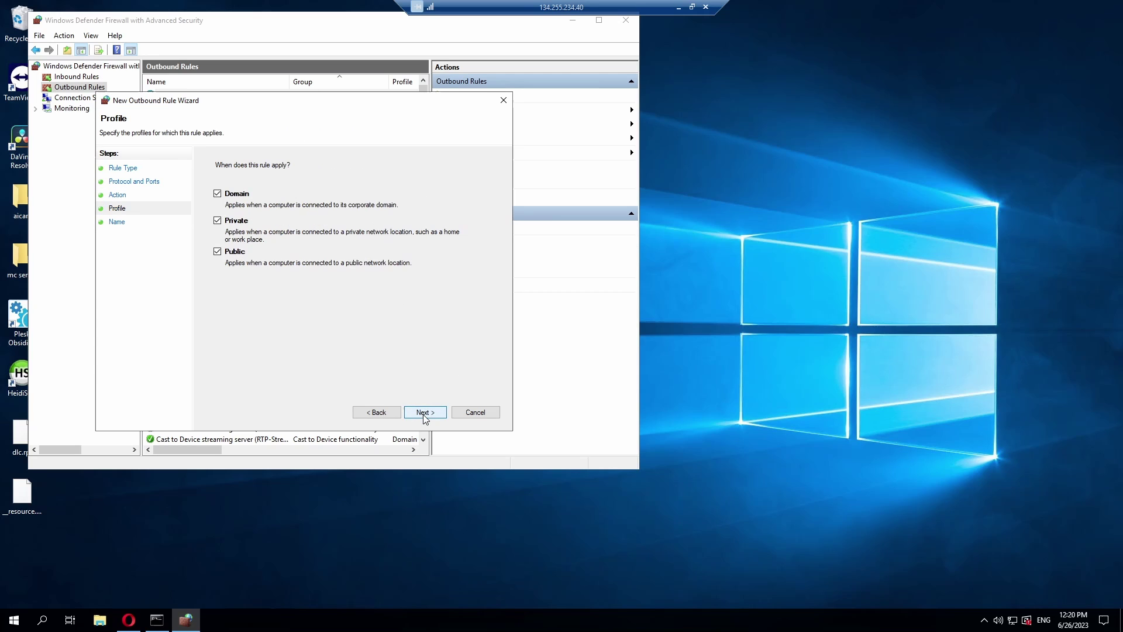
{"action": "left_click", "coordinate": [426, 413]}
{"action": "type", "text": "fiv"}
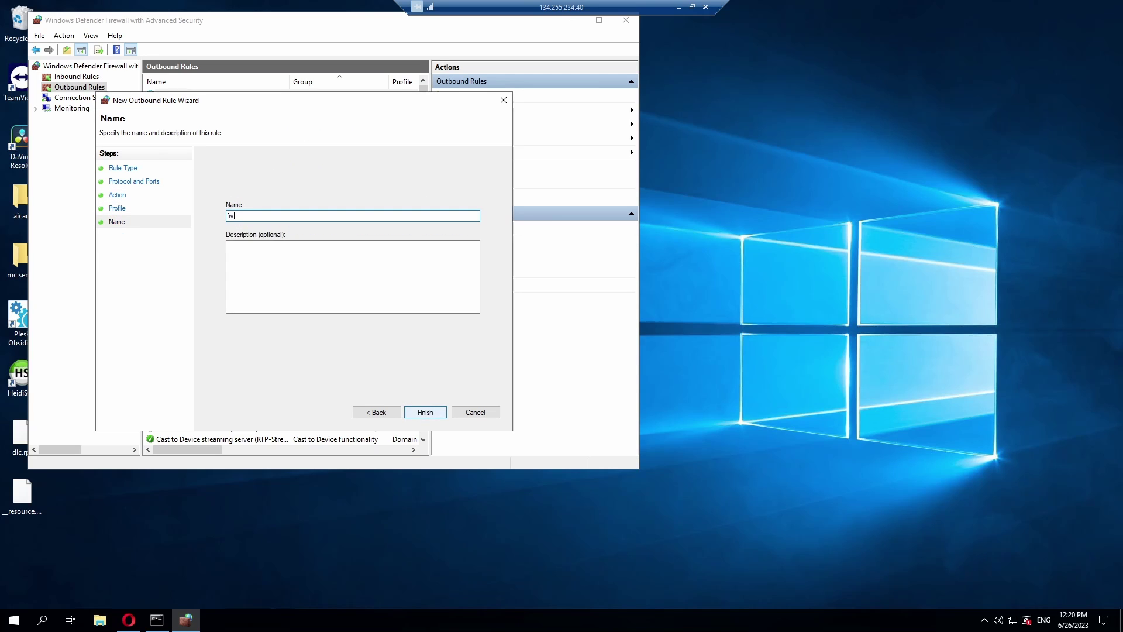
{"action": "type", "text": "em2"}
{"action": "left_click", "coordinate": [426, 412]}
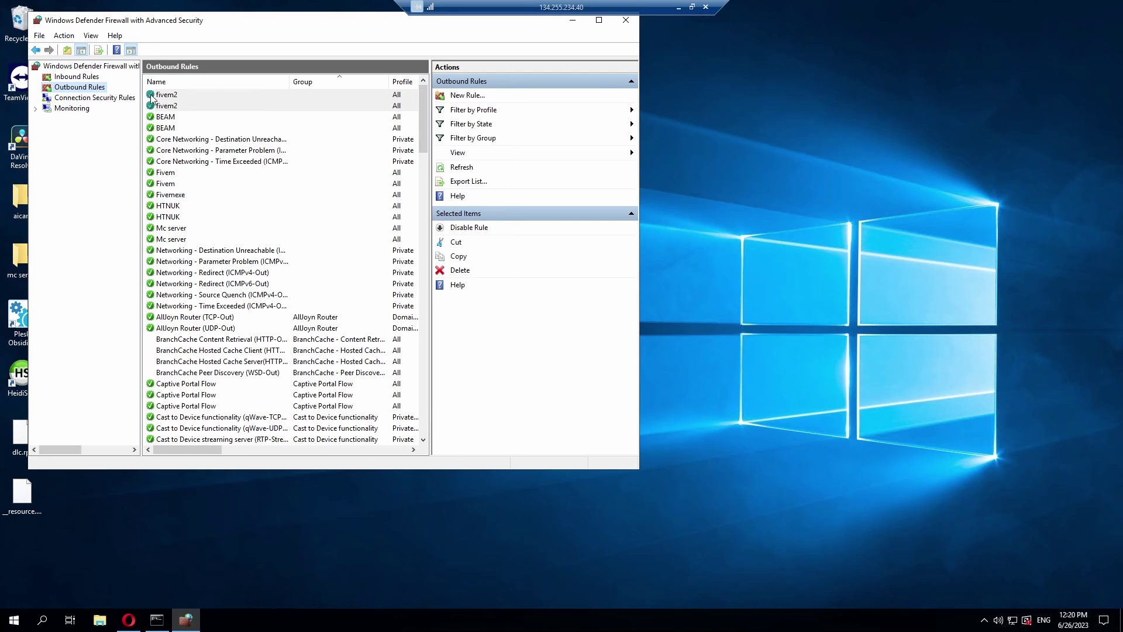
- Switch back to the Inbound Rules list to see both enabled fivem2 rules
{"action": "left_click", "coordinate": [67, 77]}
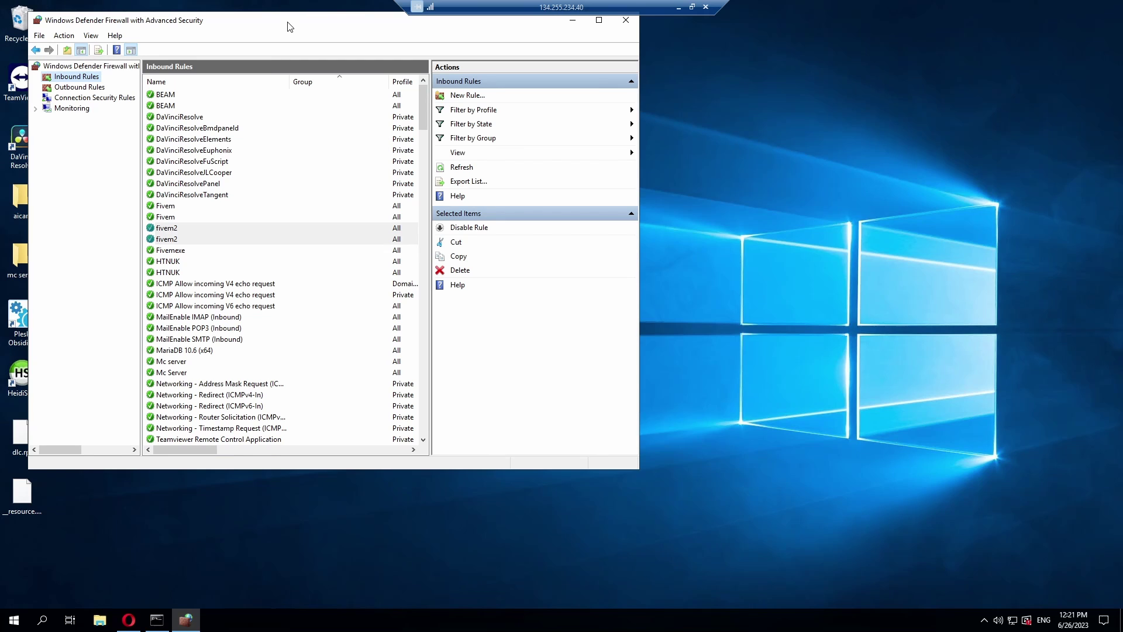
{"action": "left_click_drag", "start_coordinate": [287, 26], "coordinate": [296, 38]}
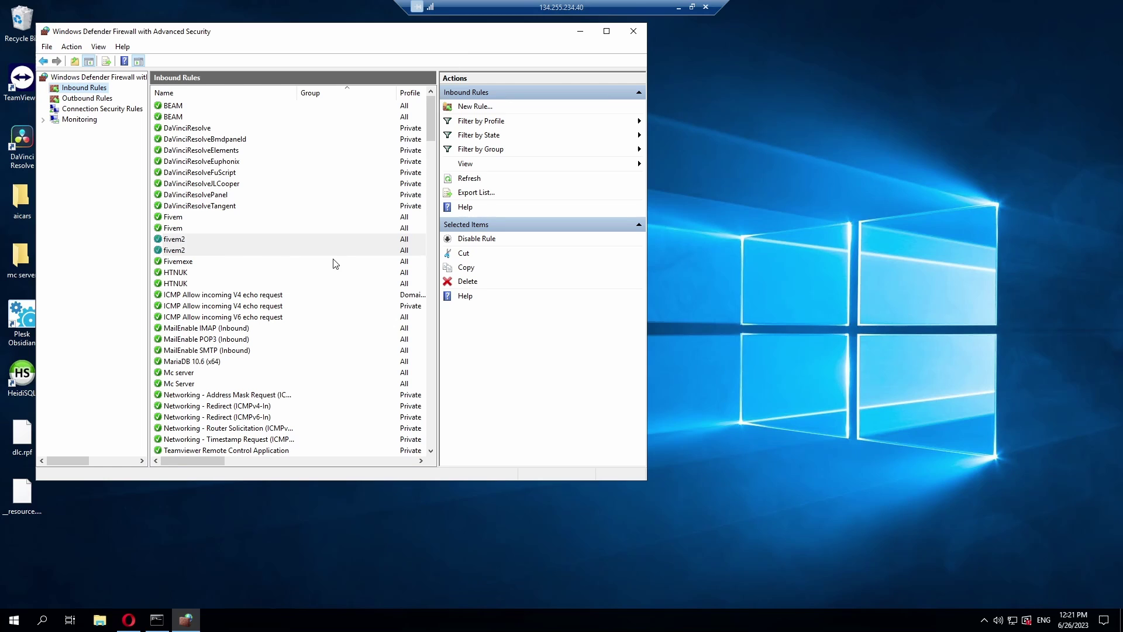
{"action": "scroll", "coordinate": [335, 264], "scroll_direction": "down", "scroll_amount": 3}
{"action": "scroll", "coordinate": [335, 263], "scroll_direction": "up", "scroll_amount": 2}
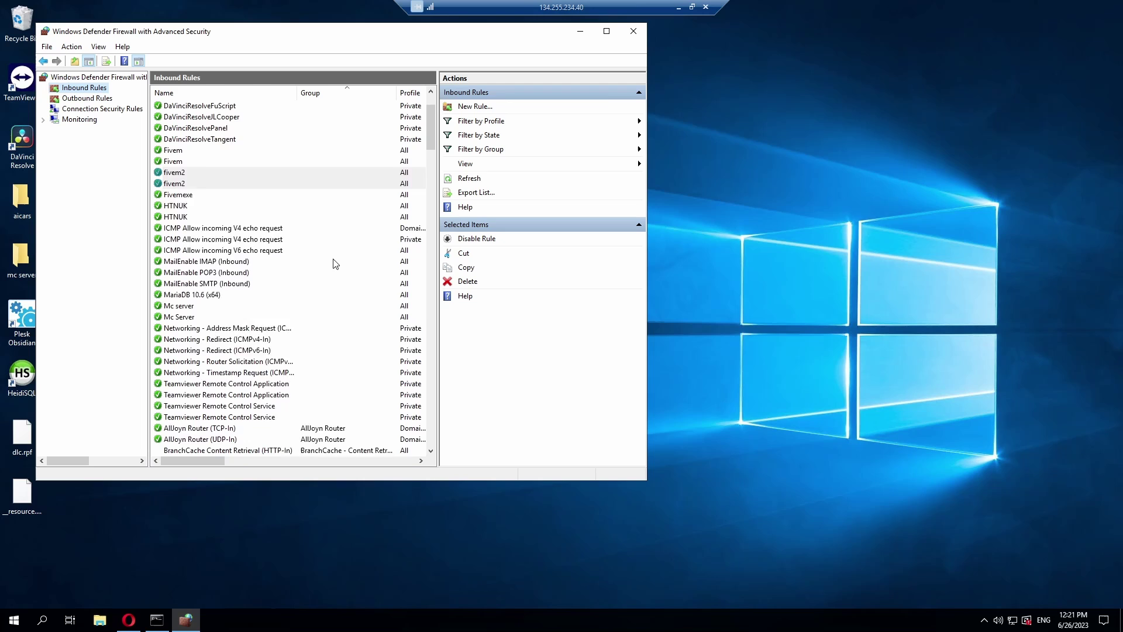